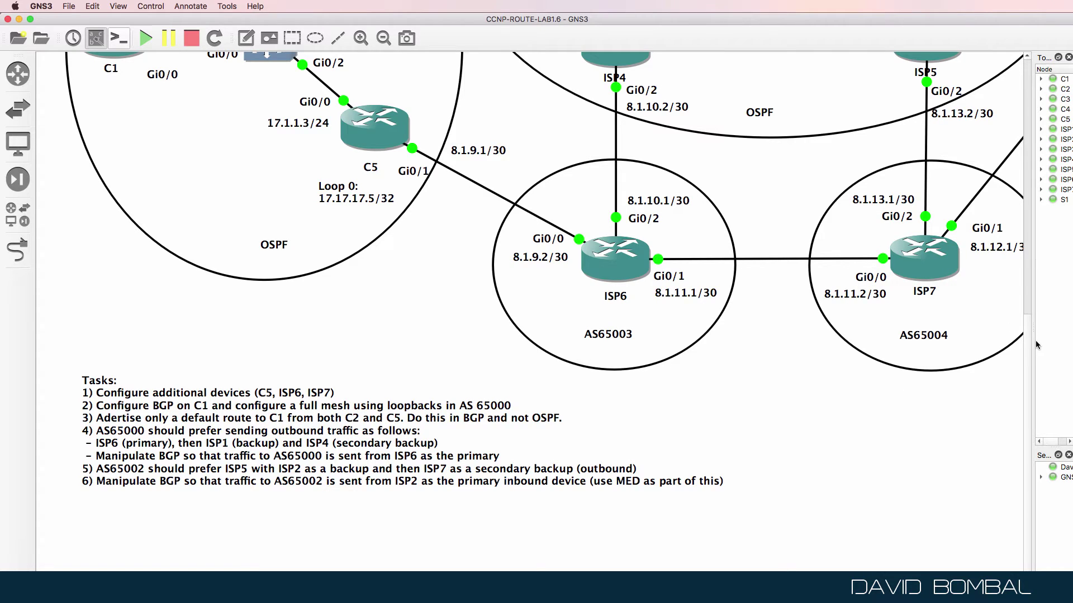
Scroll the canvas to review the links among AS65000's C1, C2, C5, S1 and ISP1–ISP5
{"action": "scroll", "coordinate": [1026, 340], "scroll_direction": "up", "scroll_amount": 5}
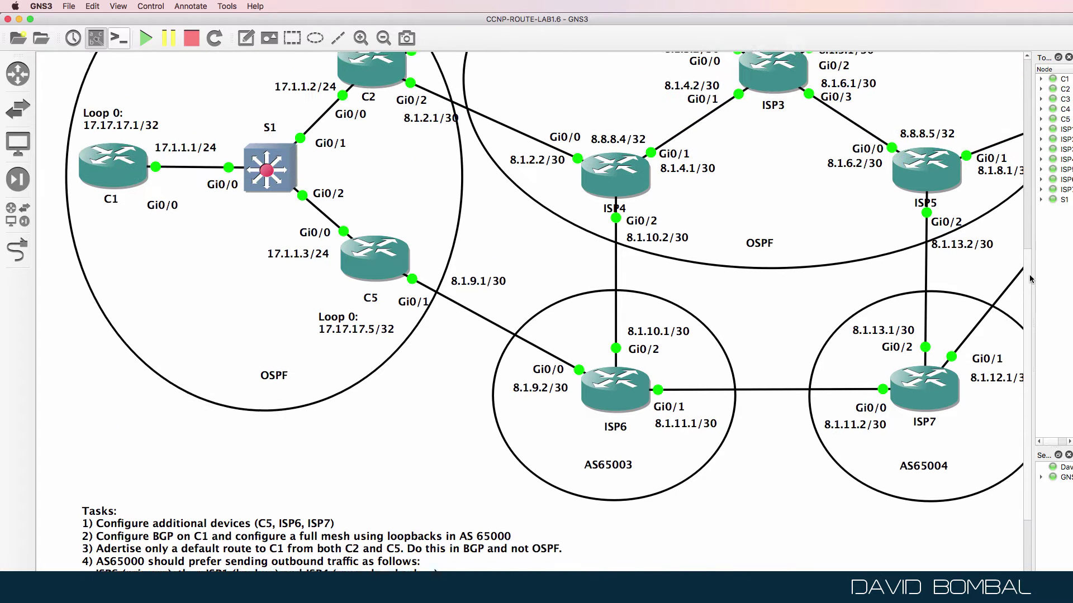
{"action": "scroll", "coordinate": [1031, 278], "scroll_direction": "up", "scroll_amount": 1}
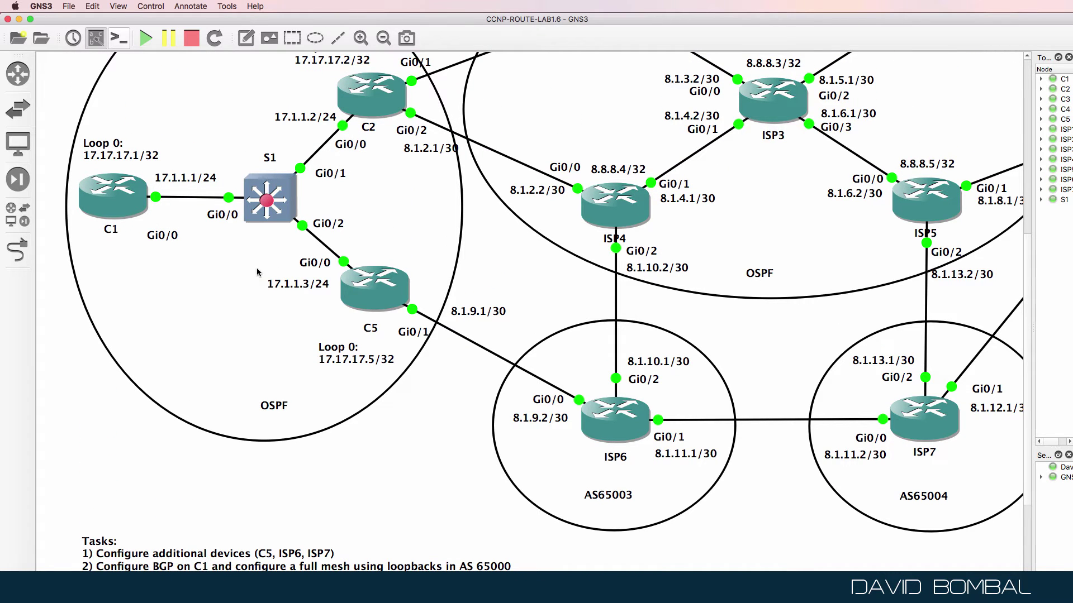
{"action": "scroll", "coordinate": [258, 272], "scroll_direction": "down", "scroll_amount": 3}
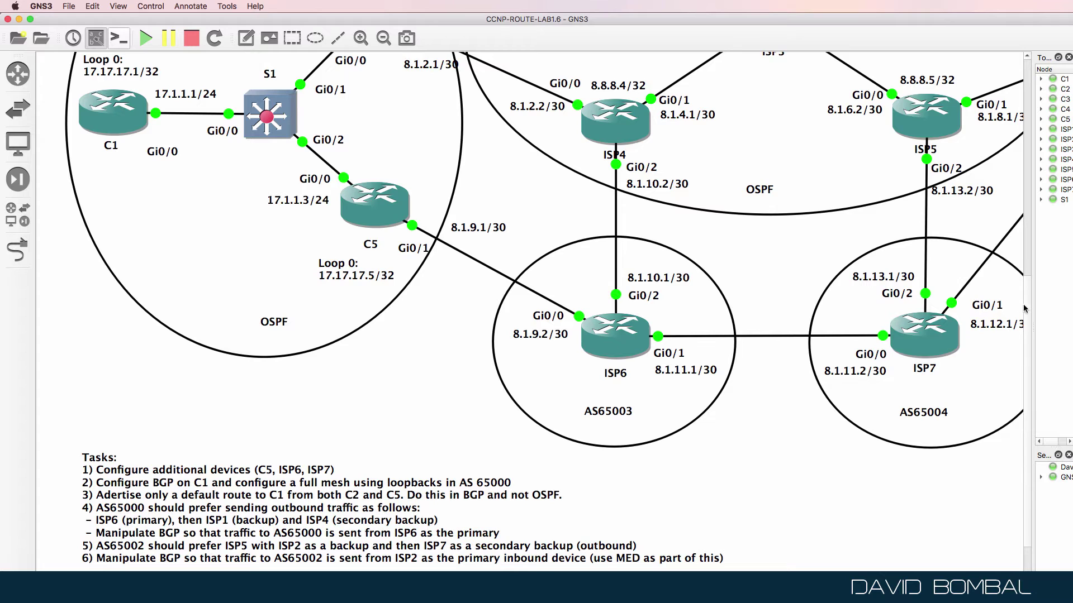
{"action": "scroll", "coordinate": [1029, 305], "scroll_direction": "up", "scroll_amount": 6}
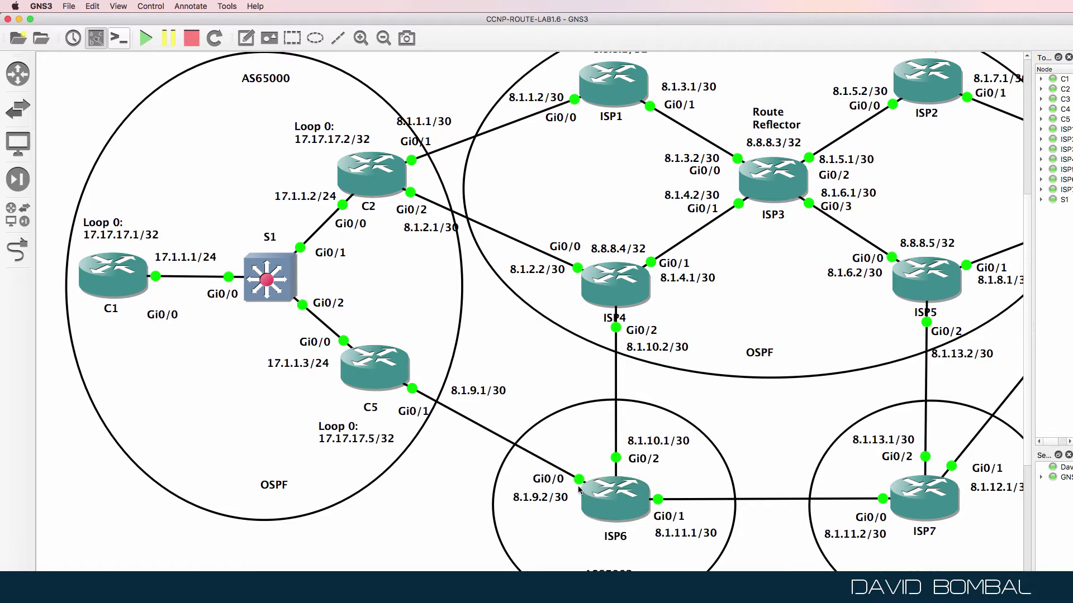
Zoom out to the full topology including AS65003 and AS65004, and select router C5
{"action": "left_click", "coordinate": [384, 38]}
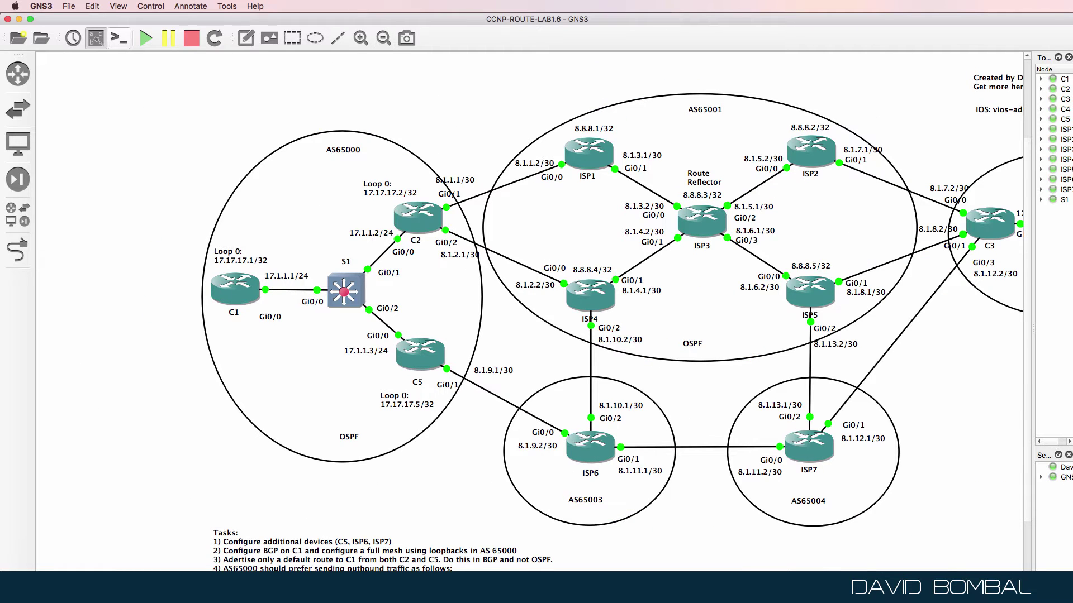
{"action": "scroll", "coordinate": [403, 413], "scroll_direction": "right", "scroll_amount": 5}
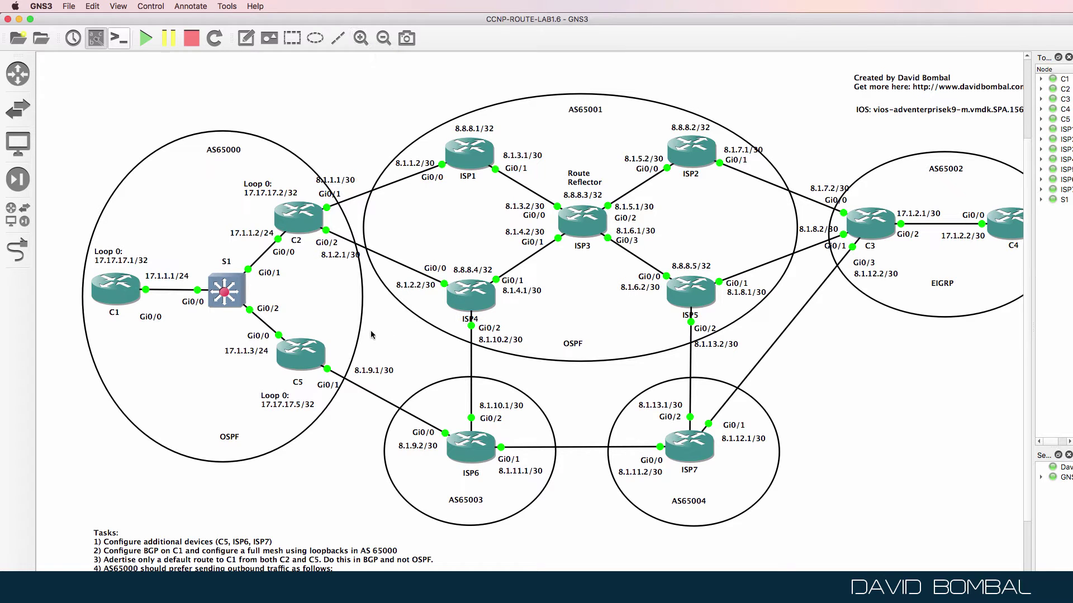
{"action": "left_click", "coordinate": [305, 351]}
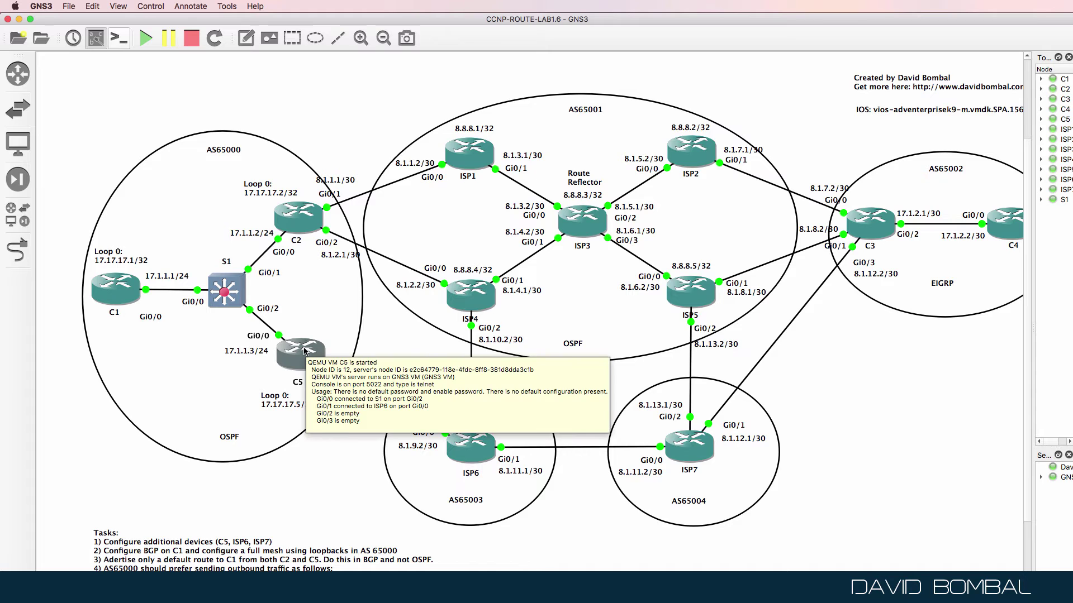
Zoom in and pan to read C5 Gi0/1 8.1.9.1/30 linking to ISP6 Gi0/0 8.1.9.2/30
{"action": "scroll", "coordinate": [977, 217], "scroll_direction": "up", "scroll_amount": 2}
{"action": "left_click_drag", "start_coordinate": [1029, 196], "coordinate": [1031, 258]}
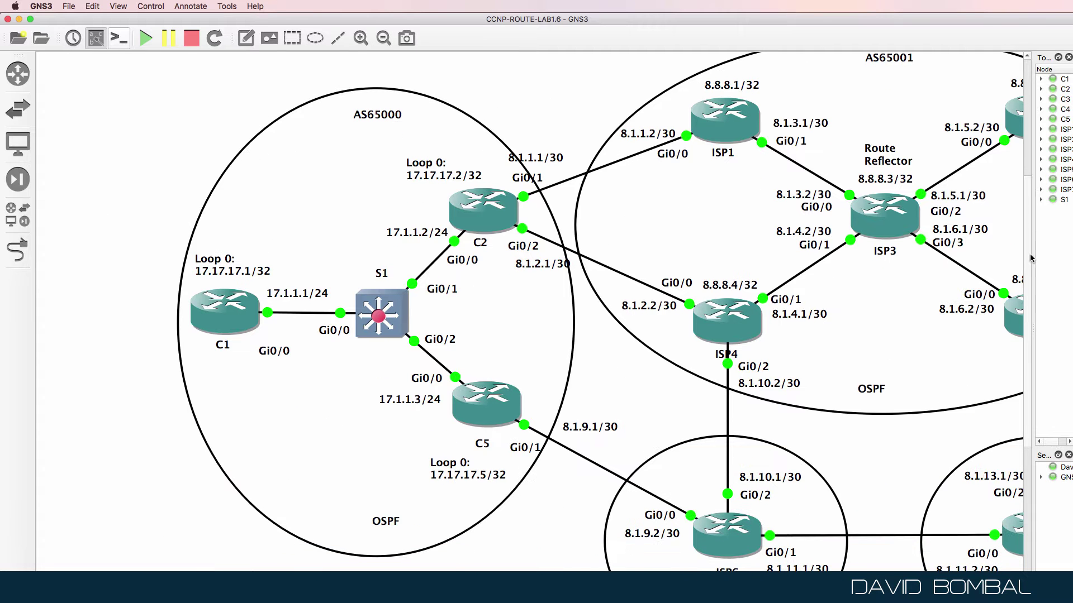
{"action": "scroll", "coordinate": [784, 479], "scroll_direction": "right", "scroll_amount": 10}
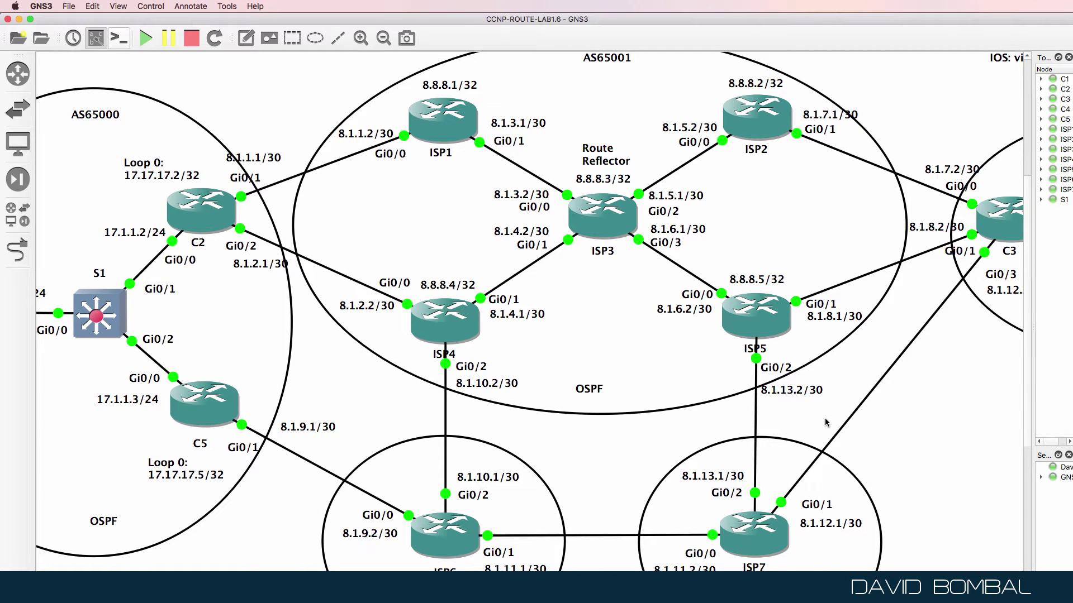
{"action": "left_click_drag", "start_coordinate": [1027, 233], "coordinate": [1029, 244]}
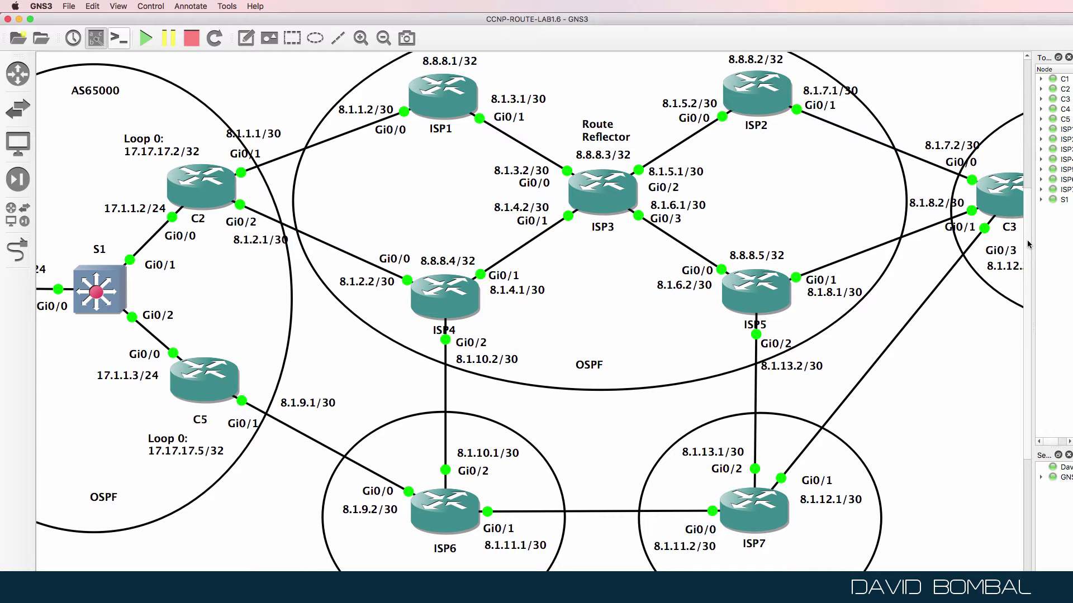
{"action": "scroll", "coordinate": [559, 313], "scroll_direction": "down", "scroll_amount": 5}
{"action": "scroll", "coordinate": [559, 313], "scroll_direction": "left", "scroll_amount": 3}
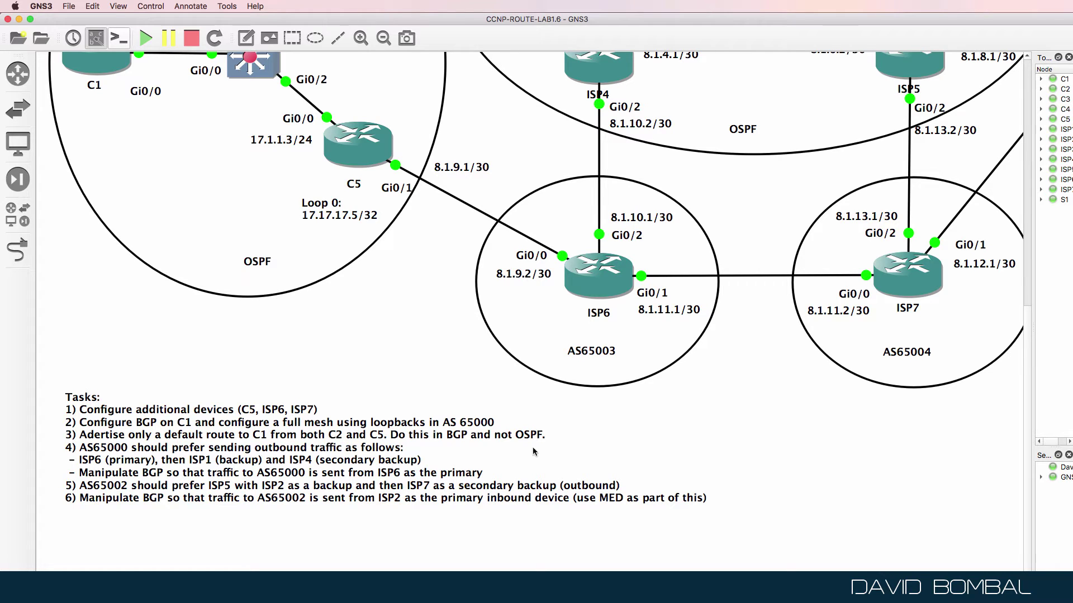
{"action": "scroll", "coordinate": [1030, 375], "scroll_direction": "up", "scroll_amount": 1}
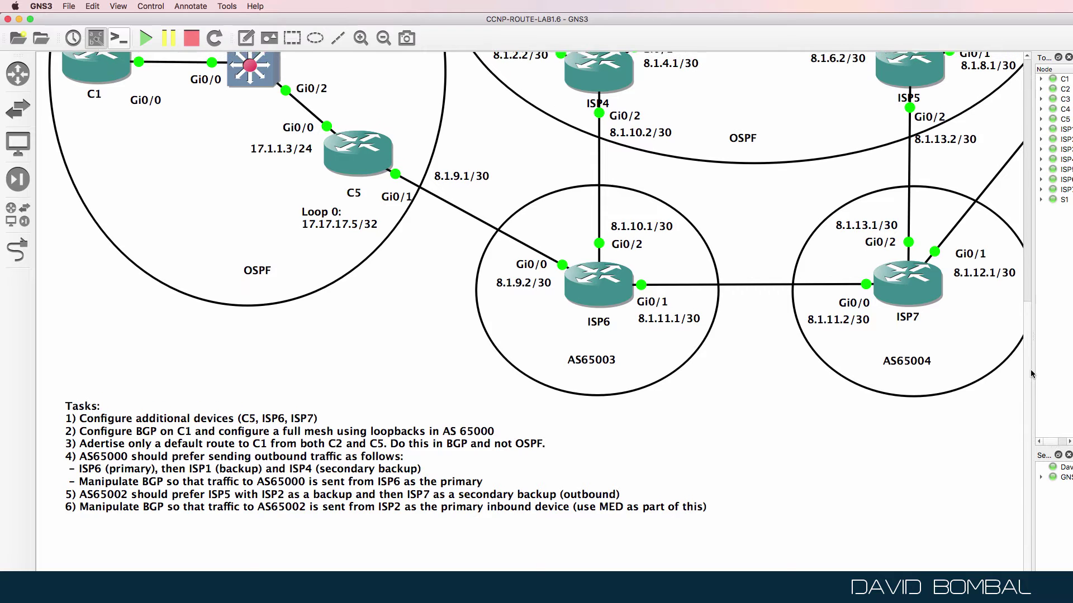
{"action": "scroll", "coordinate": [1030, 370], "scroll_direction": "up", "scroll_amount": 5}
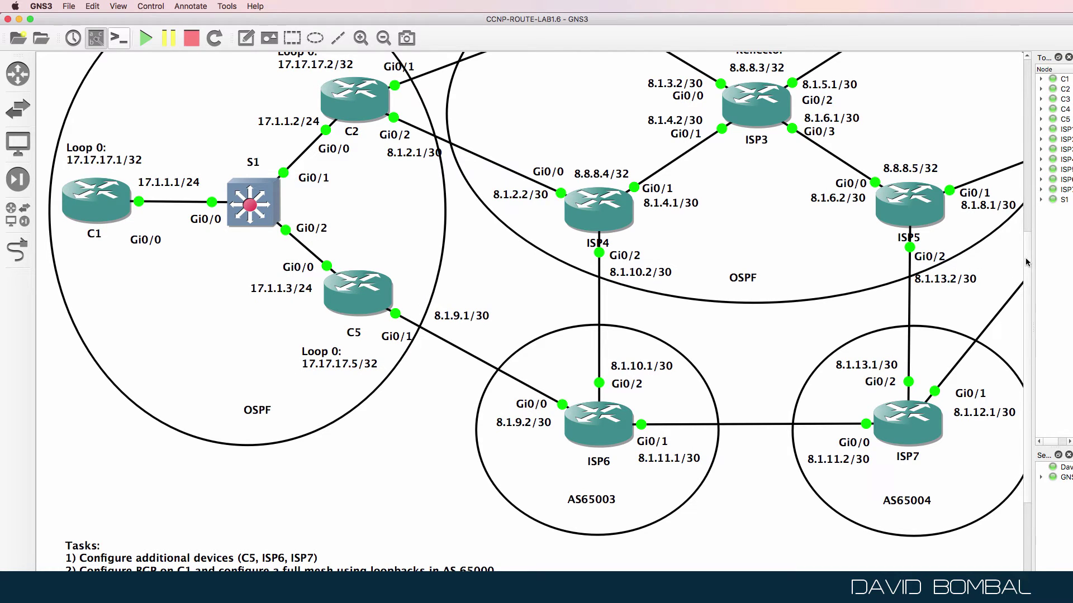
{"action": "left_click_drag", "start_coordinate": [1025, 261], "coordinate": [1026, 291]}
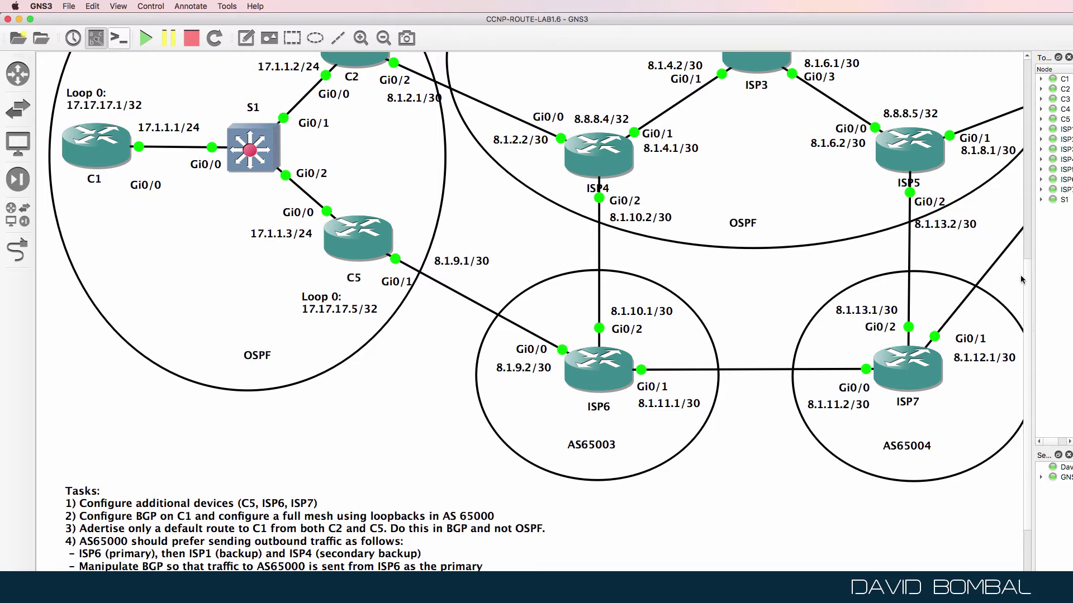
Scroll to the six-task list, starting with configuring C5, ISP6 and ISP7, then BGP on C1
{"action": "scroll", "coordinate": [1027, 282], "scroll_direction": "up", "scroll_amount": 3}
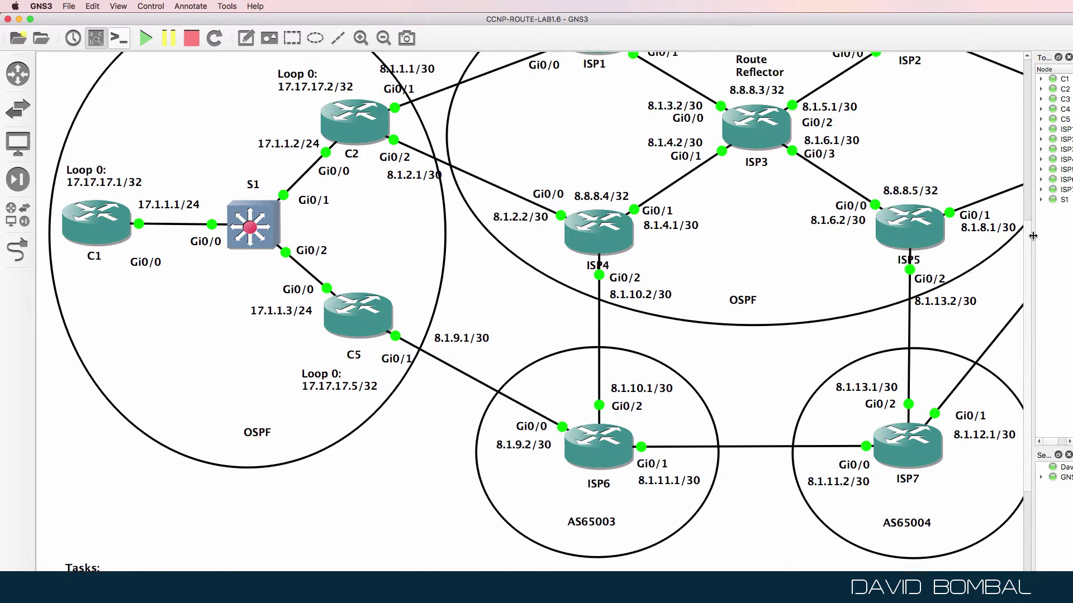
{"action": "scroll", "coordinate": [1033, 236], "scroll_direction": "up", "scroll_amount": 3}
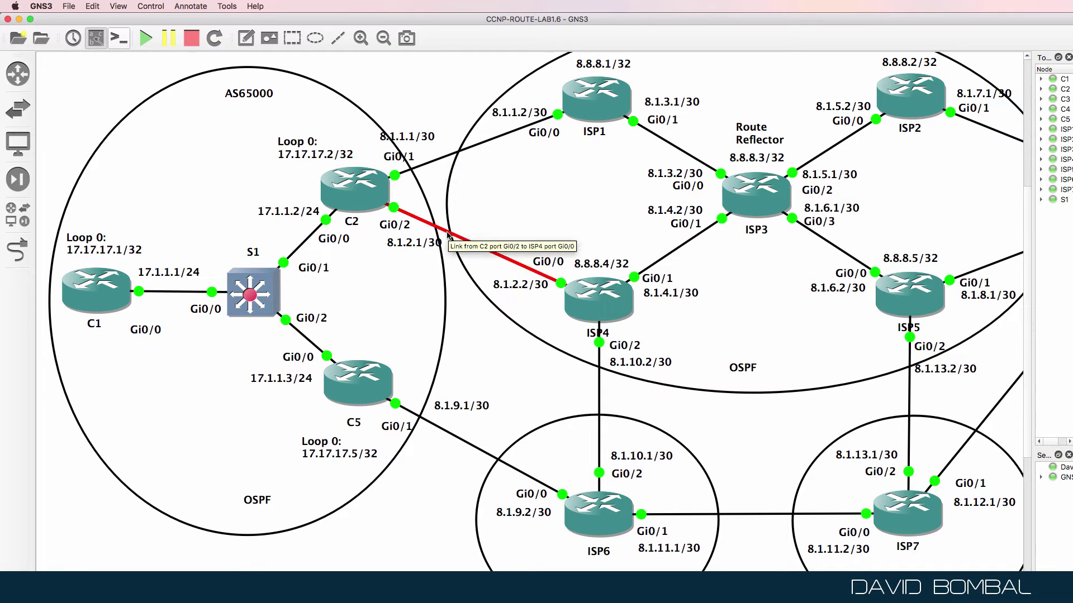
{"action": "left_click_drag", "start_coordinate": [1027, 176], "coordinate": [1025, 301]}
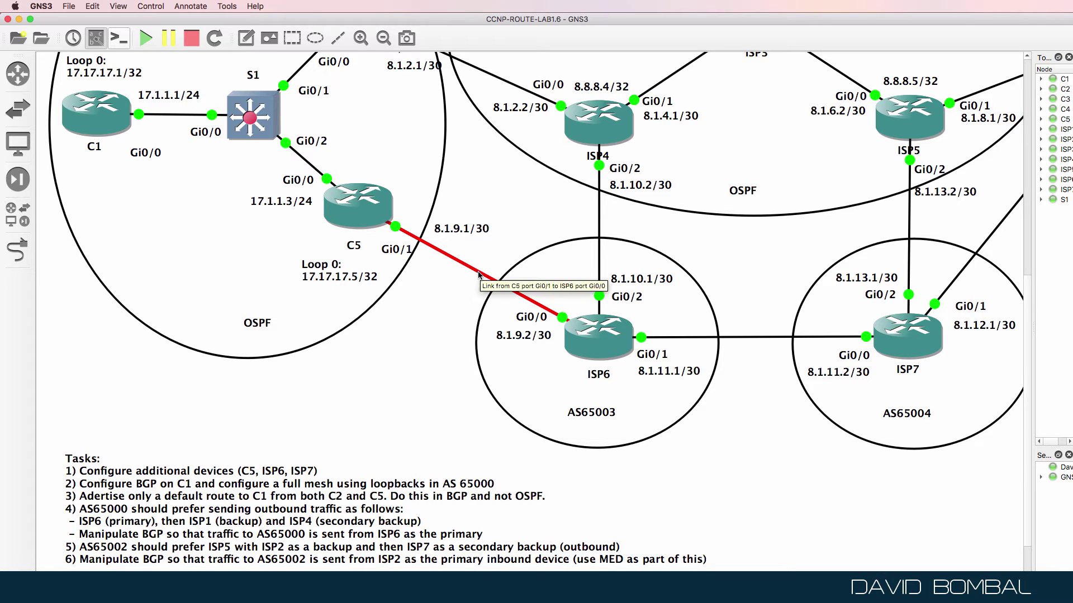
{"action": "scroll", "coordinate": [615, 234], "scroll_direction": "up", "scroll_amount": 5}
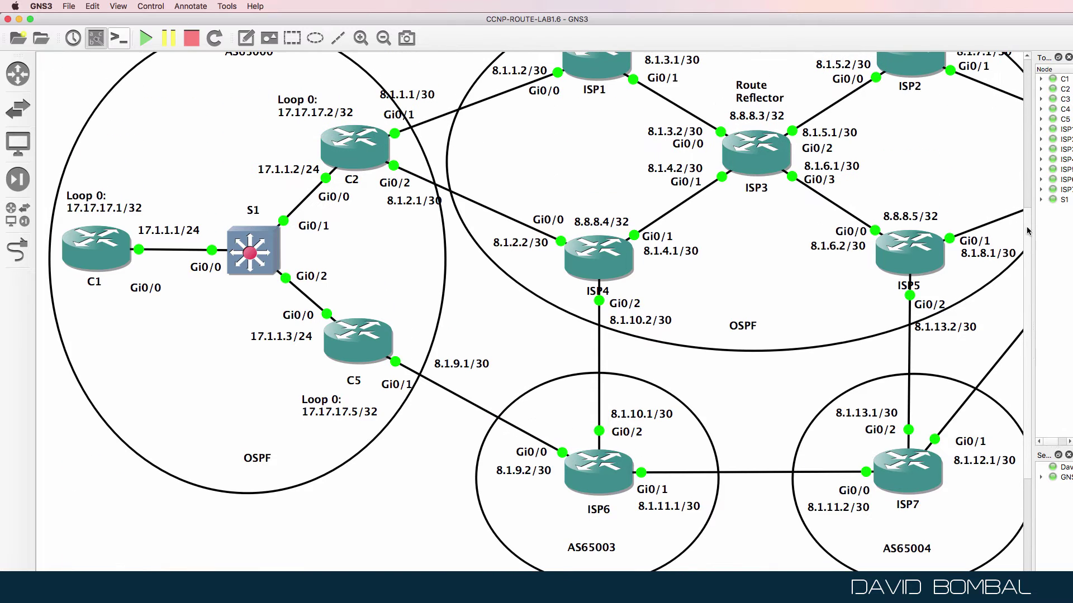
{"action": "mouse_move", "coordinate": [596, 248]}
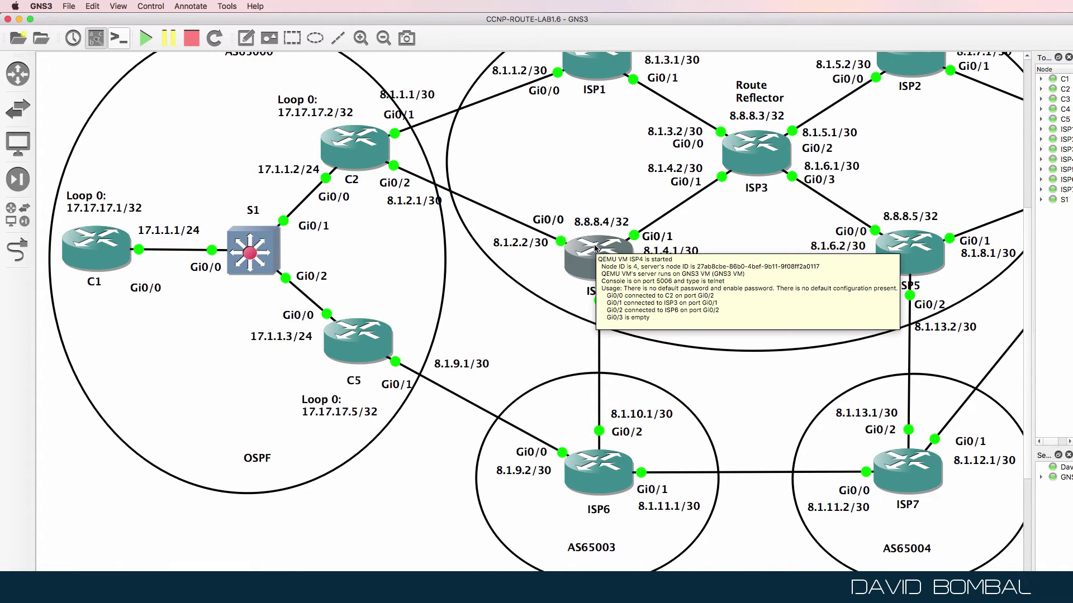
{"action": "mouse_move", "coordinate": [92, 266]}
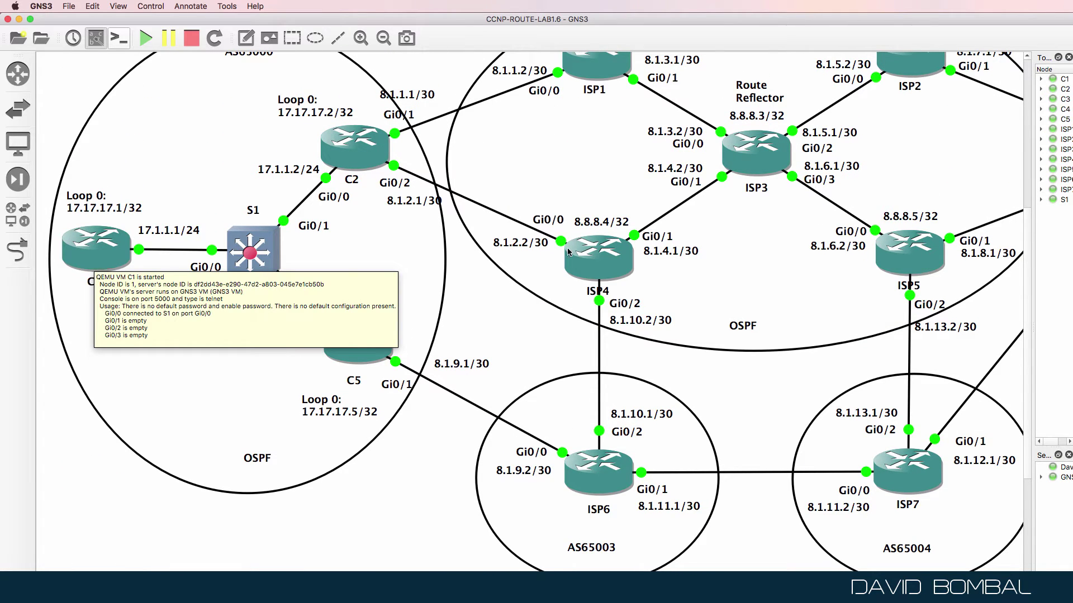
{"action": "mouse_move", "coordinate": [359, 171]}
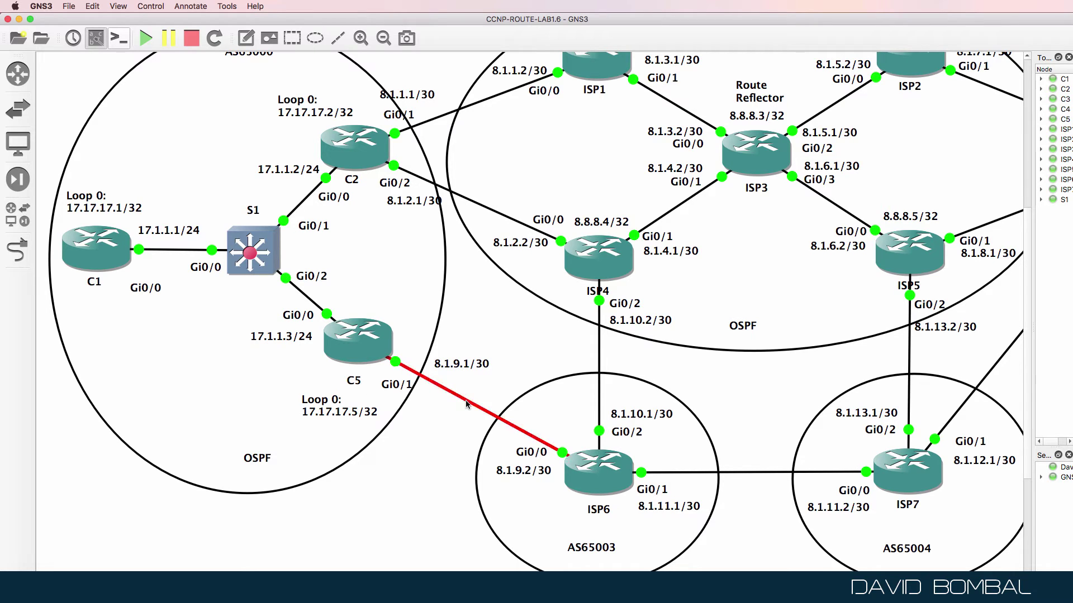
{"action": "mouse_move", "coordinate": [466, 403]}
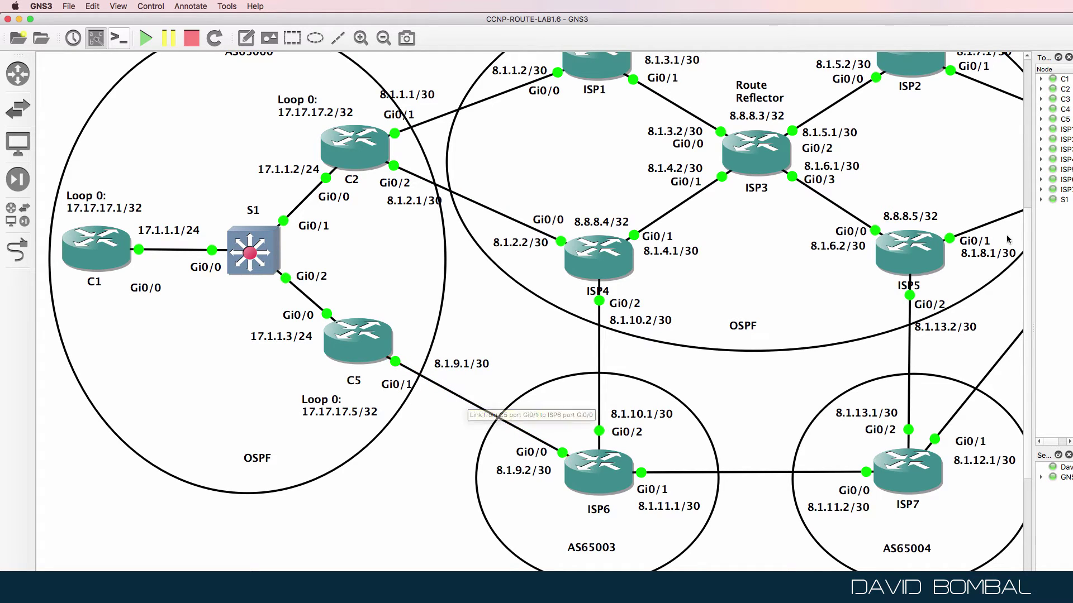
{"action": "scroll", "coordinate": [1030, 235], "scroll_direction": "down", "scroll_amount": 5}
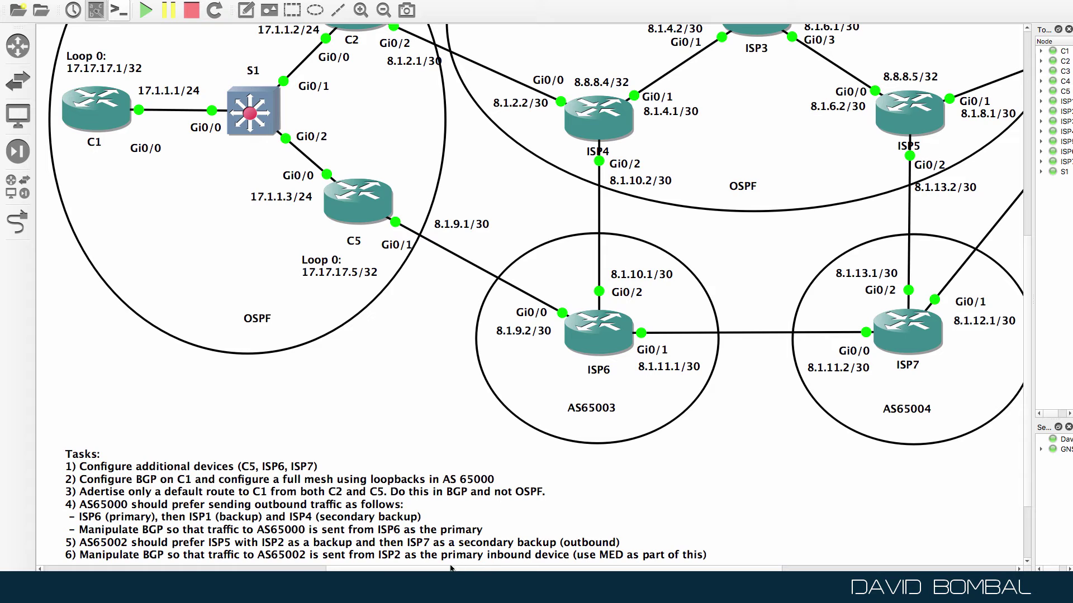
{"action": "left_click_drag", "start_coordinate": [449, 568], "coordinate": [656, 569]}
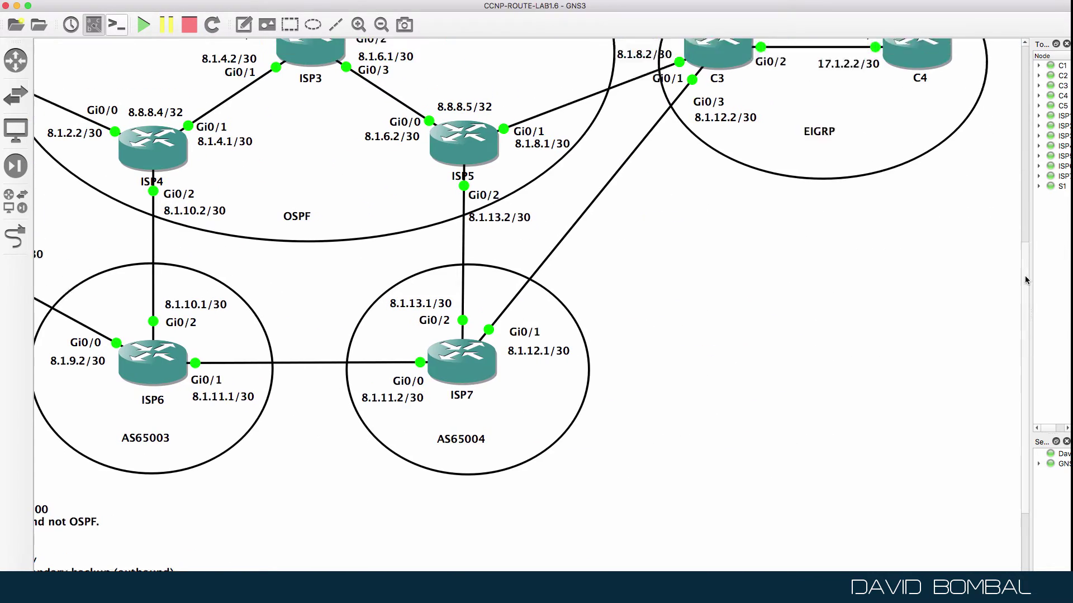
{"action": "scroll", "coordinate": [1024, 275], "scroll_direction": "up", "scroll_amount": 5}
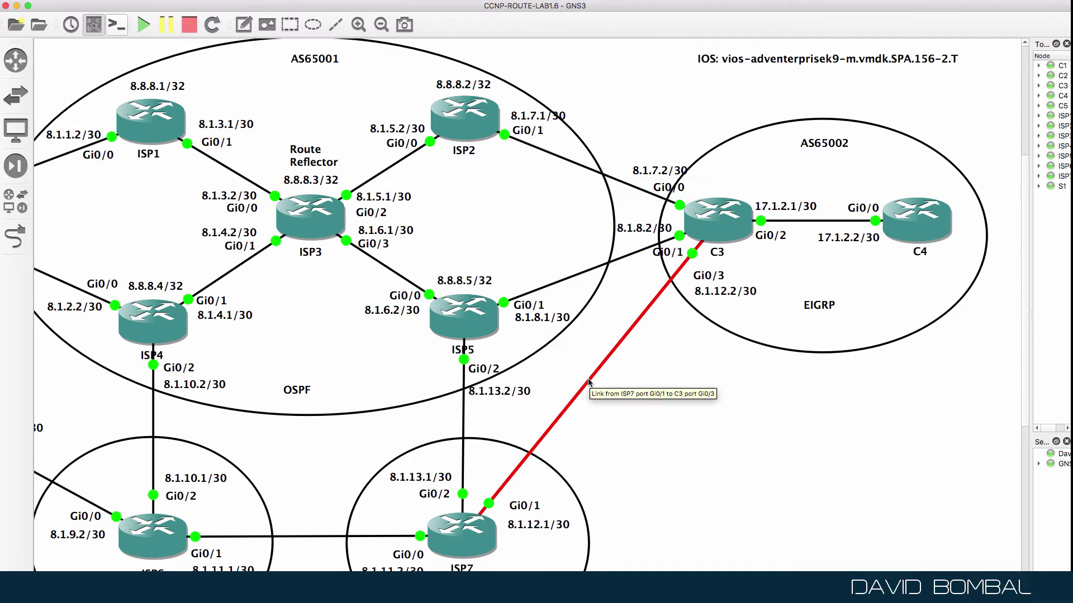
{"action": "left_click_drag", "start_coordinate": [1024, 241], "coordinate": [1024, 319]}
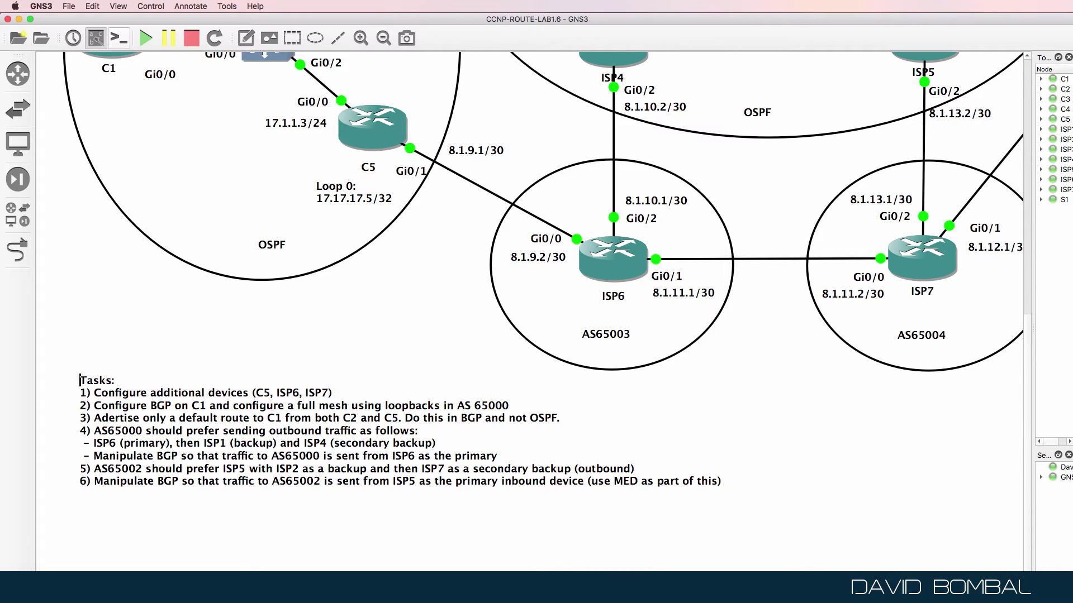
Zoom out to view AS65000–AS65004, including C3's links to ISP2, ISP5, ISP7 and C4
{"action": "scroll", "coordinate": [530, 268], "scroll_direction": "right", "scroll_amount": 15}
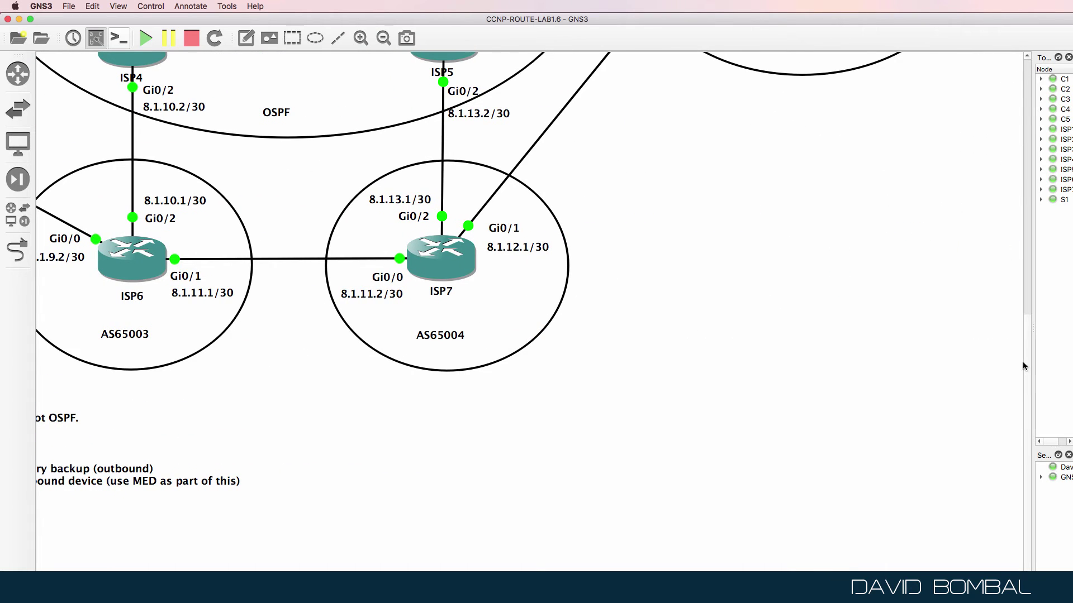
{"action": "scroll", "coordinate": [1025, 364], "scroll_direction": "up", "scroll_amount": 10}
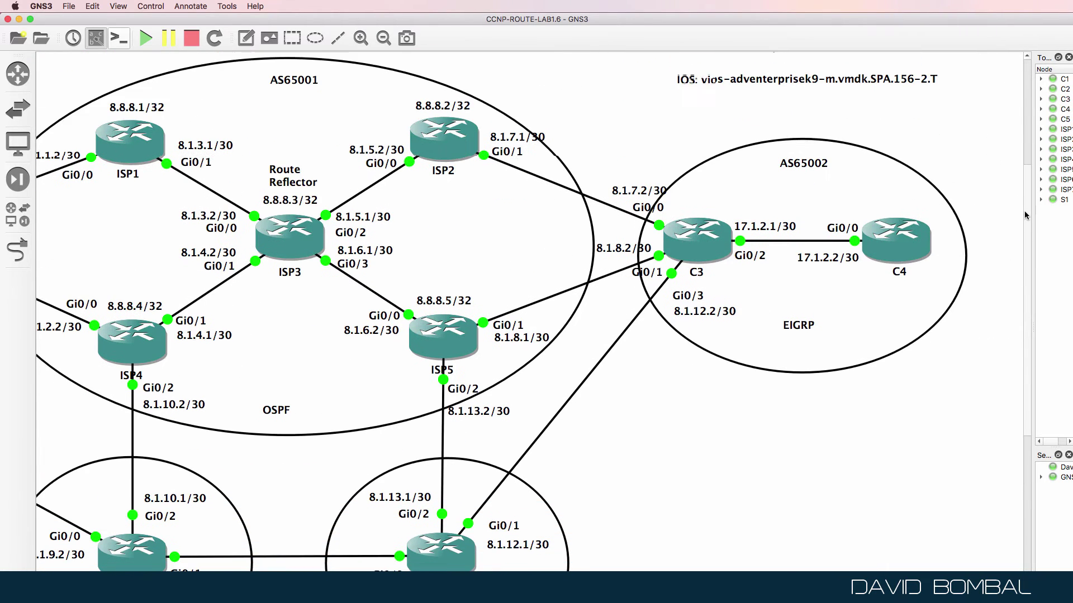
{"action": "scroll", "coordinate": [1026, 221], "scroll_direction": "down", "scroll_amount": 1}
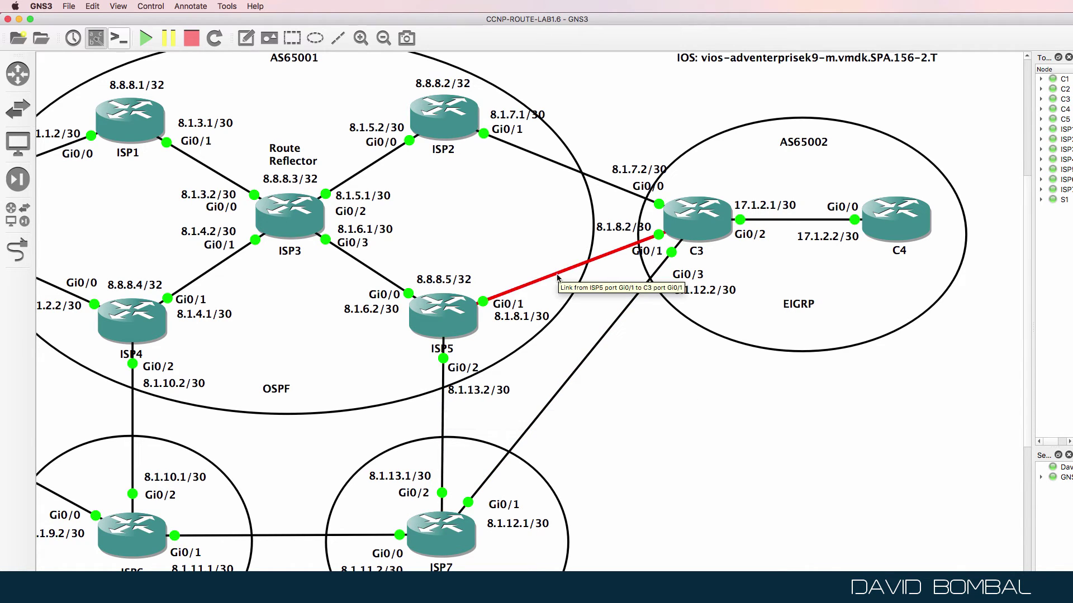
{"action": "mouse_move", "coordinate": [890, 231]}
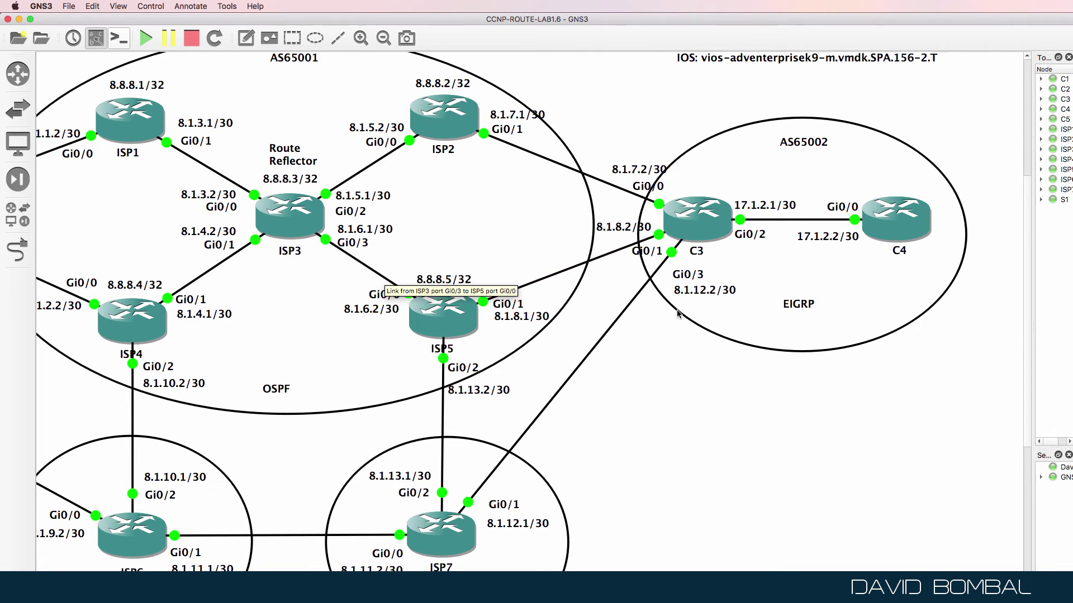
{"action": "left_click", "coordinate": [383, 38]}
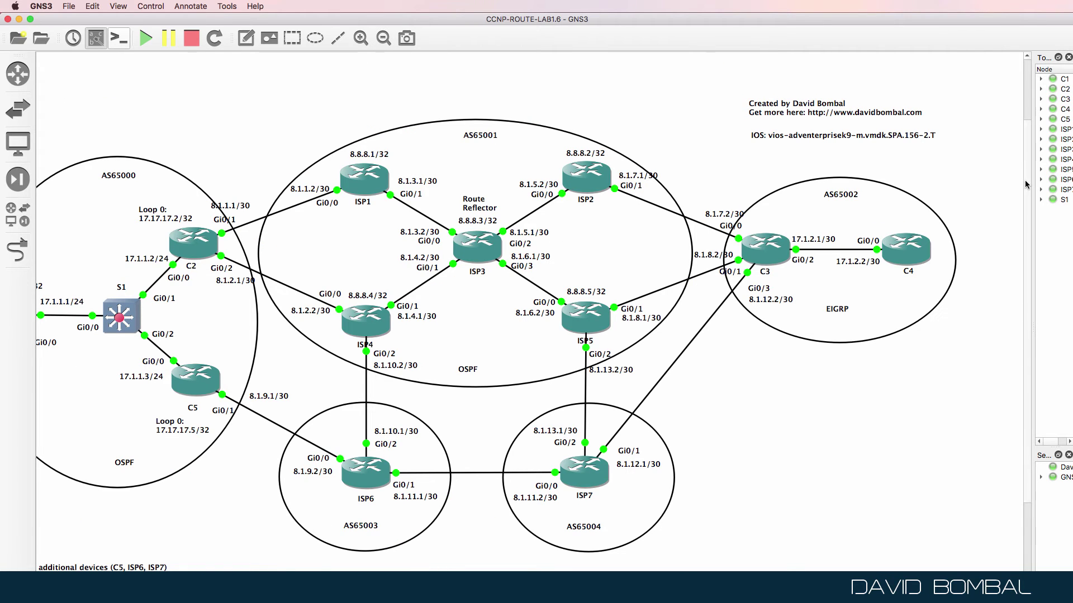
{"action": "scroll", "coordinate": [1025, 186], "scroll_direction": "down", "scroll_amount": 2}
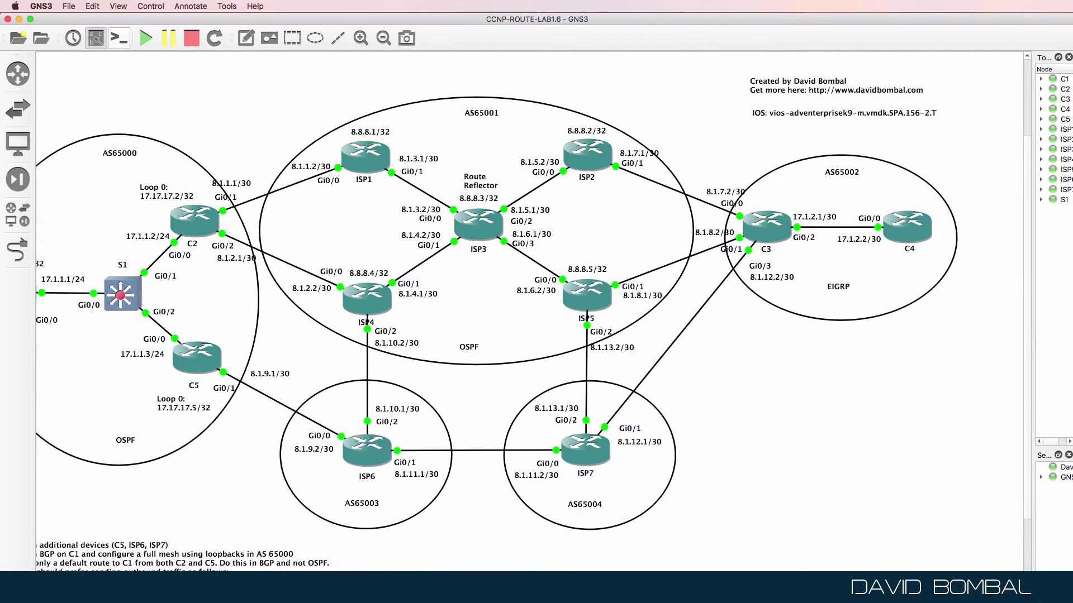
{"action": "scroll", "coordinate": [381, 420], "scroll_direction": "left", "scroll_amount": 3}
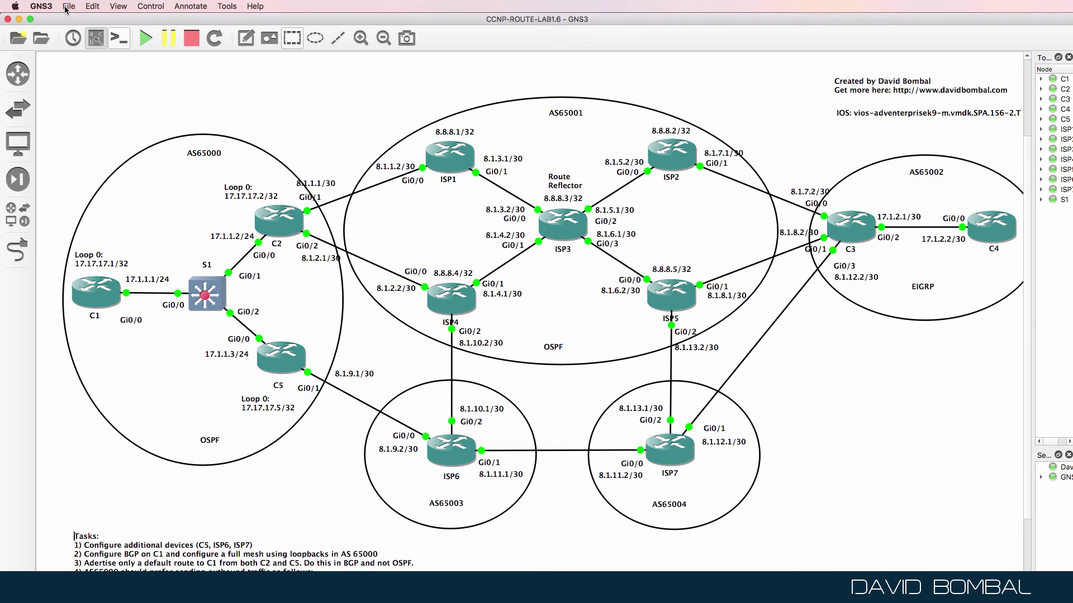
{"action": "left_click", "coordinate": [69, 6]}
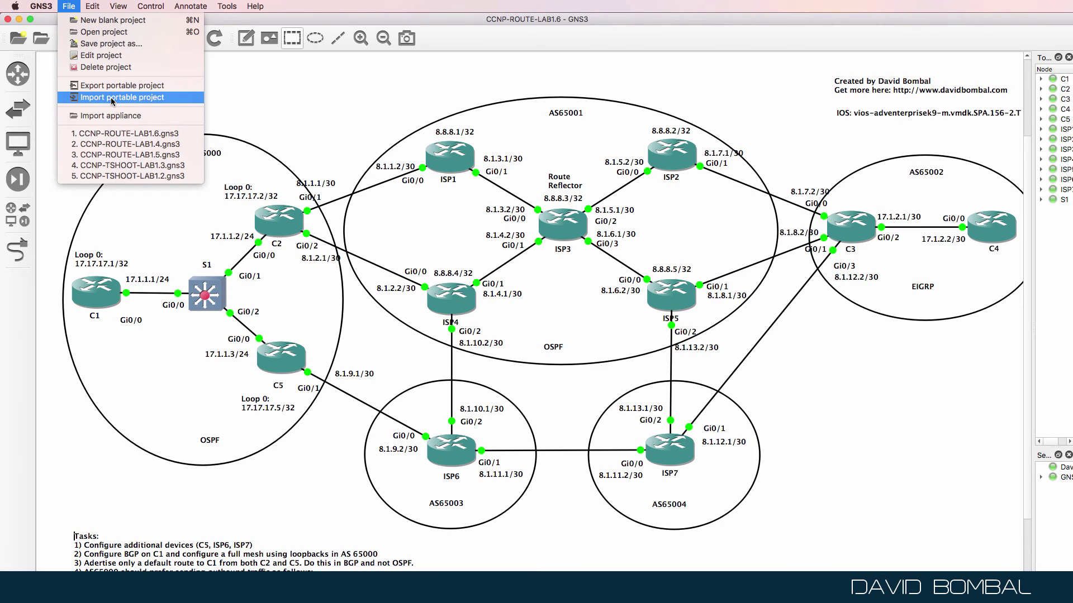
{"action": "left_click", "coordinate": [181, 98]}
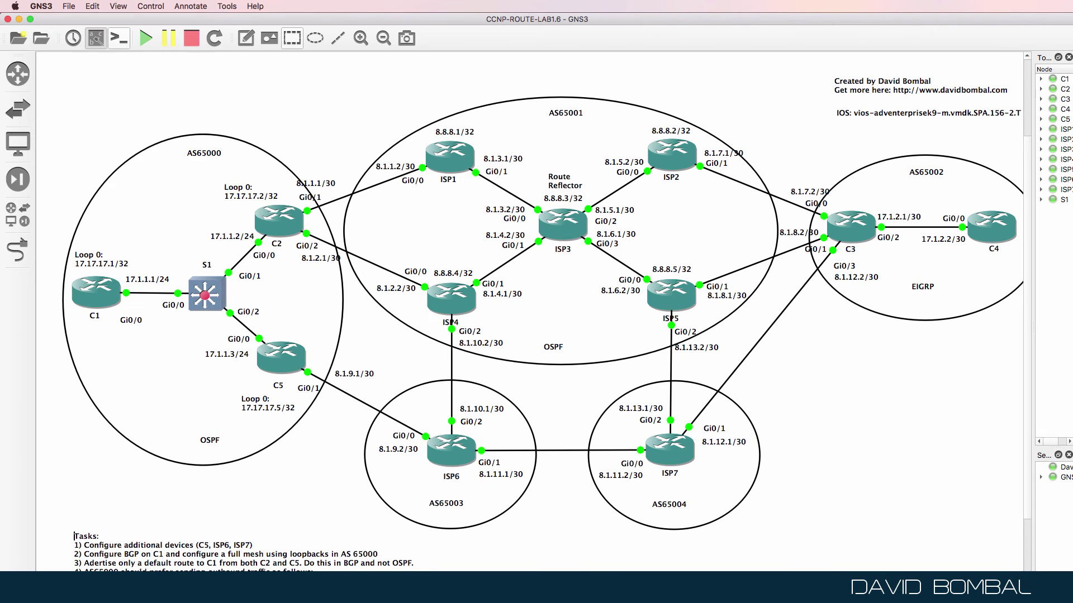
{"action": "scroll", "coordinate": [826, 130], "scroll_direction": "right", "scroll_amount": 5}
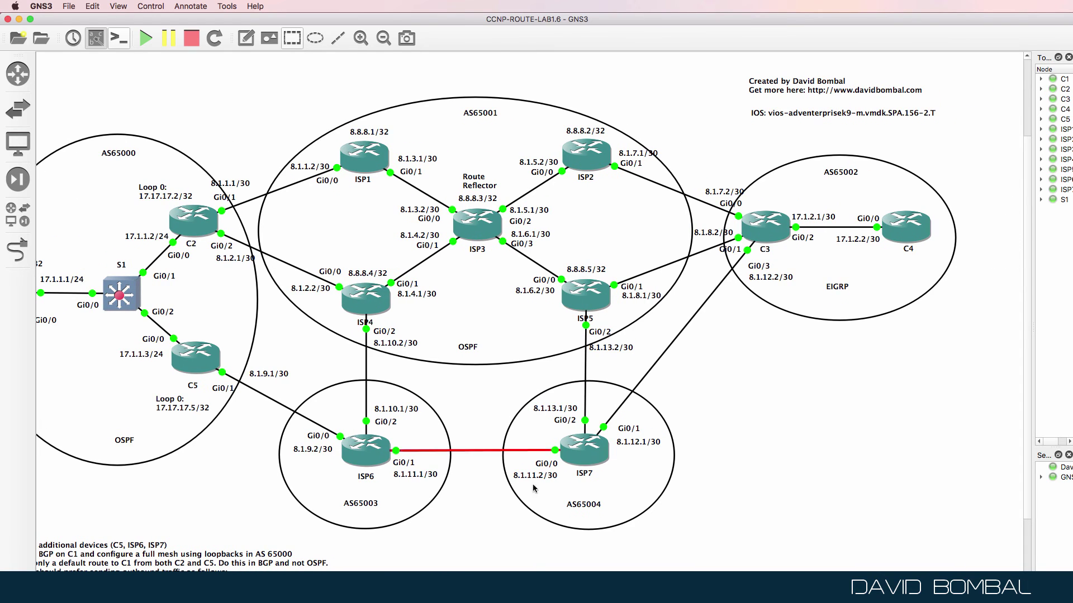
{"action": "scroll", "coordinate": [425, 391], "scroll_direction": "left", "scroll_amount": 7}
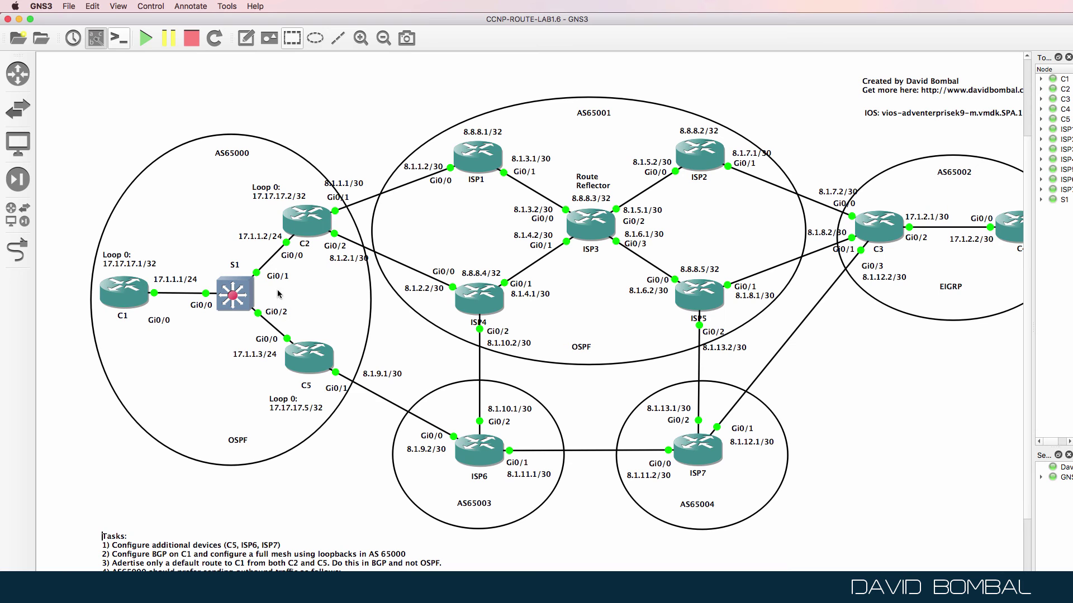
{"action": "right_click", "coordinate": [242, 299]}
{"action": "left_click", "coordinate": [268, 308]}
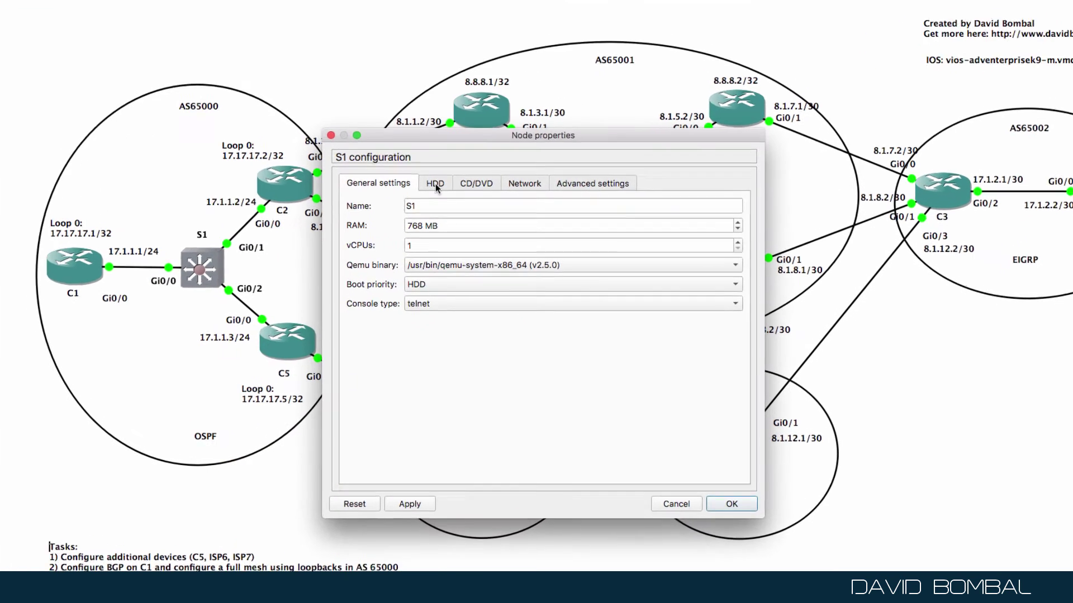
{"action": "left_click", "coordinate": [436, 217]}
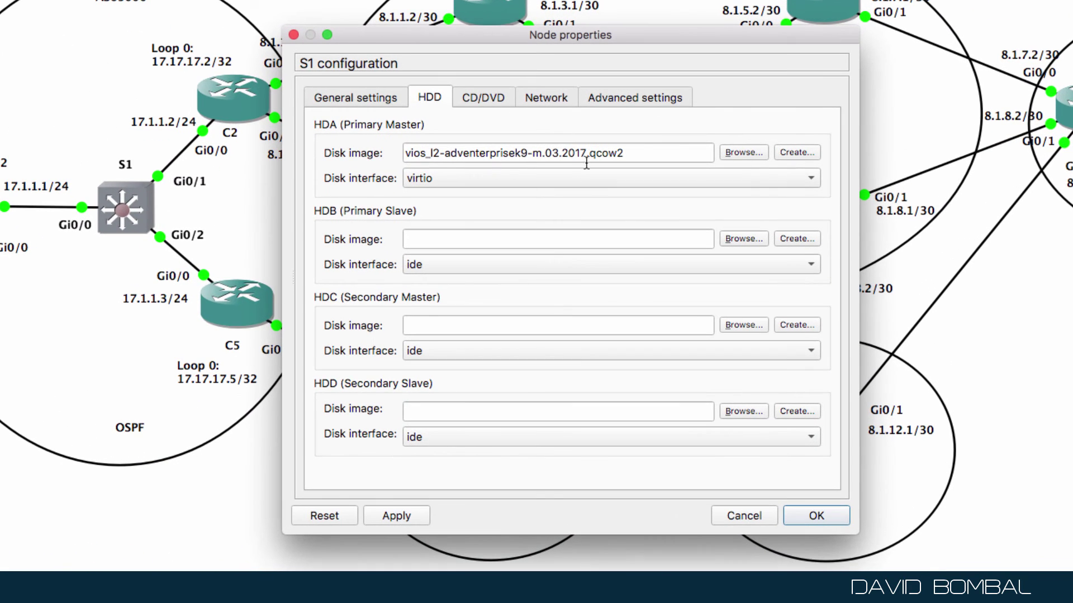
{"action": "left_click_drag", "start_coordinate": [644, 153], "coordinate": [323, 126]}
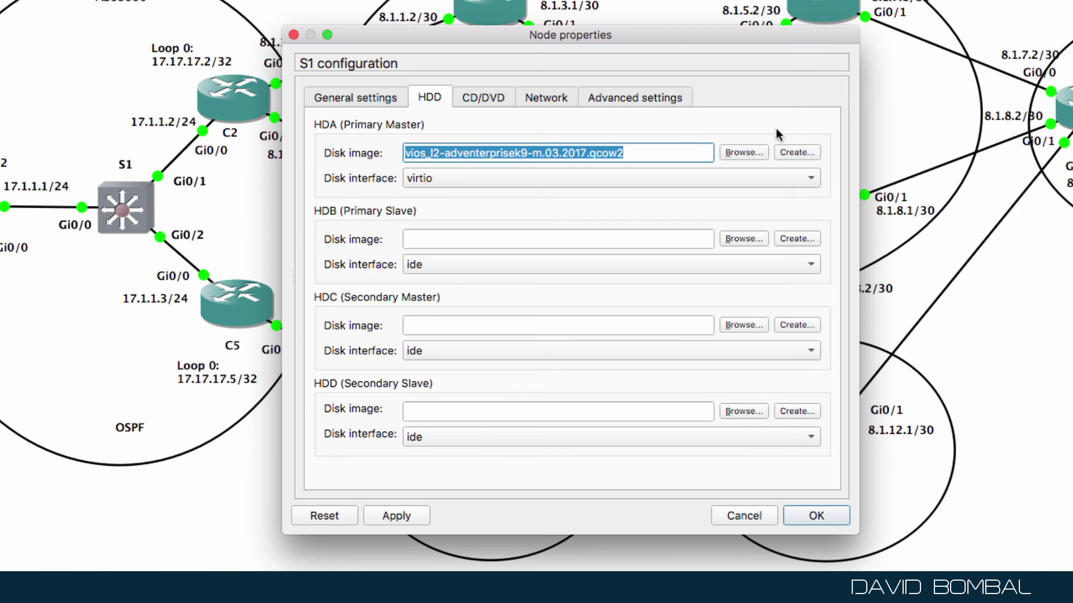
{"action": "left_click", "coordinate": [742, 515]}
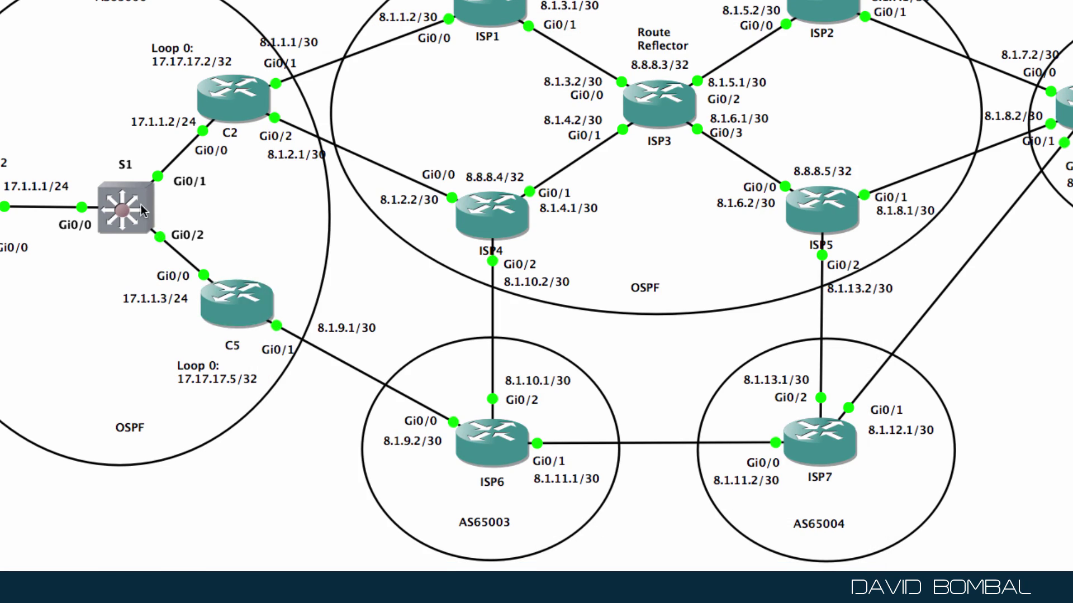
{"action": "mouse_move", "coordinate": [129, 215]}
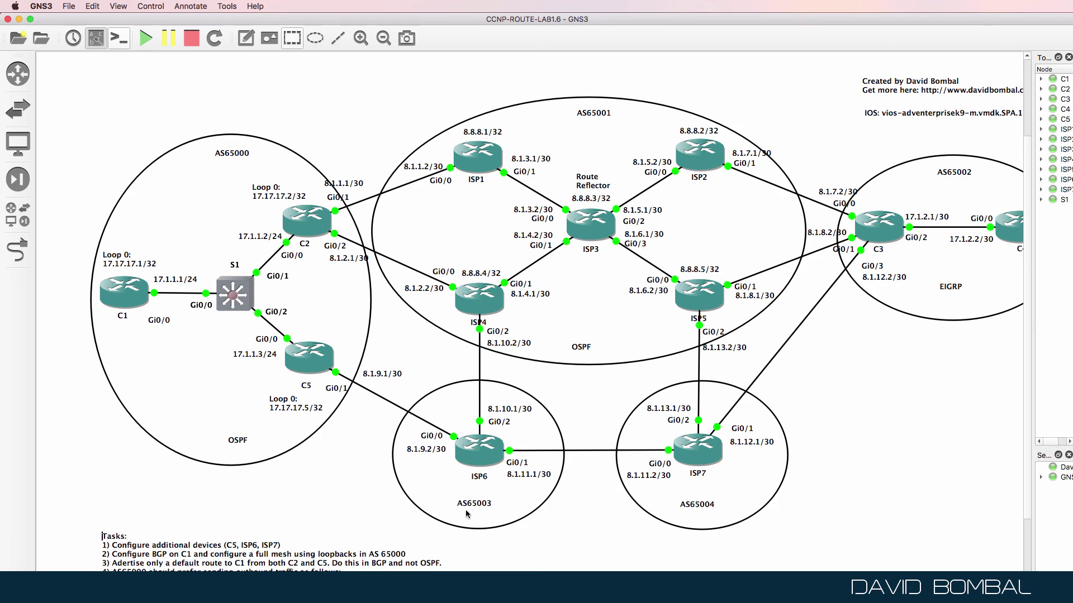
{"action": "scroll", "coordinate": [240, 324], "scroll_direction": "right", "scroll_amount": 3}
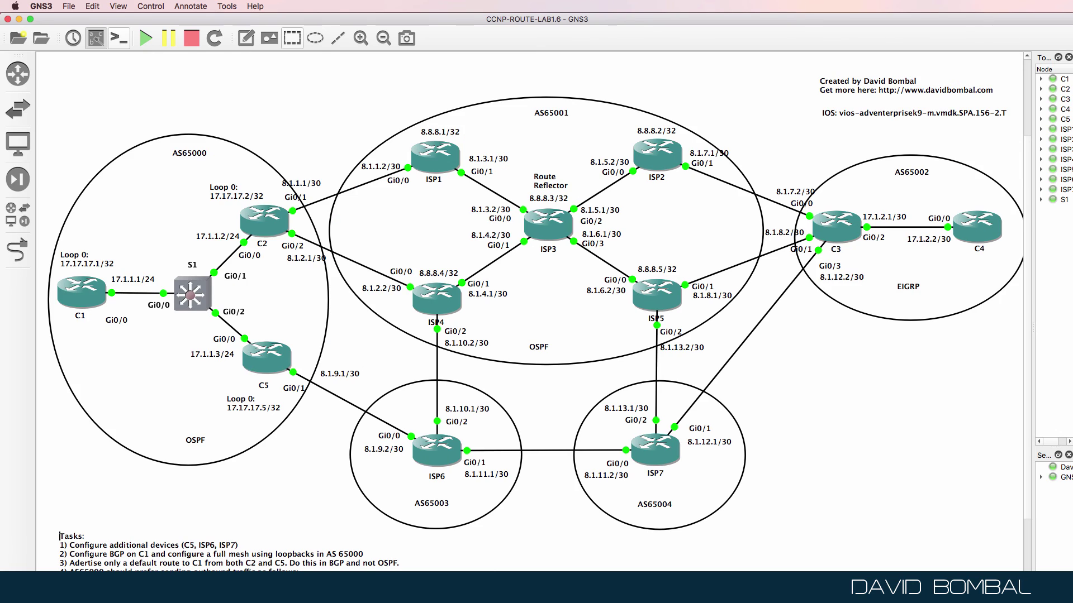